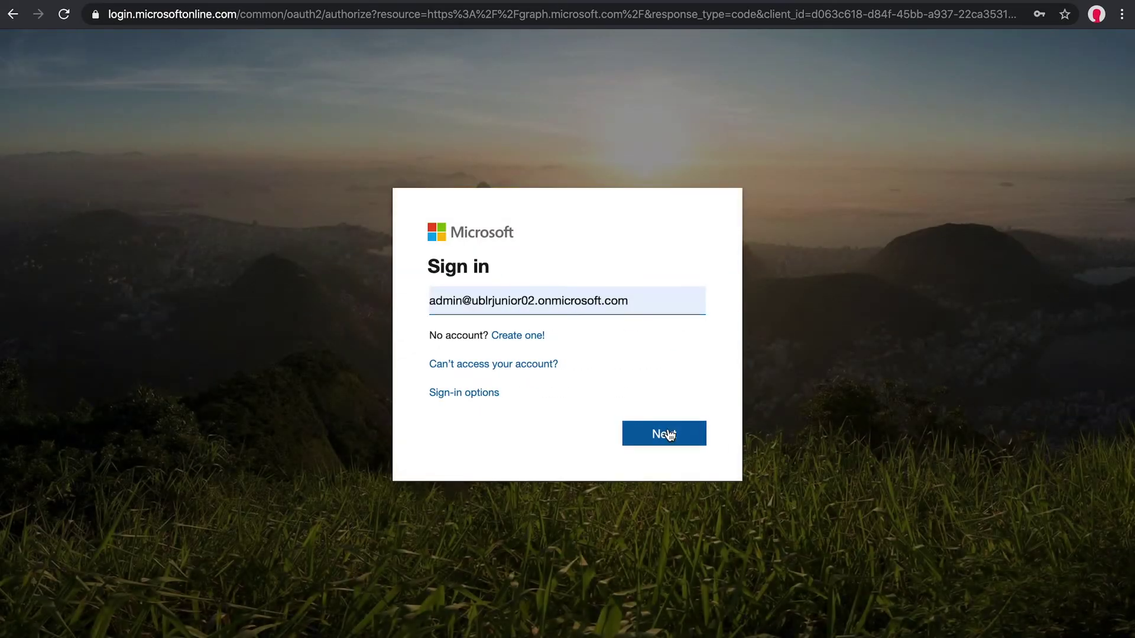
# Submit the admin account's email address to continue to the password step
pyautogui.click(669, 435)
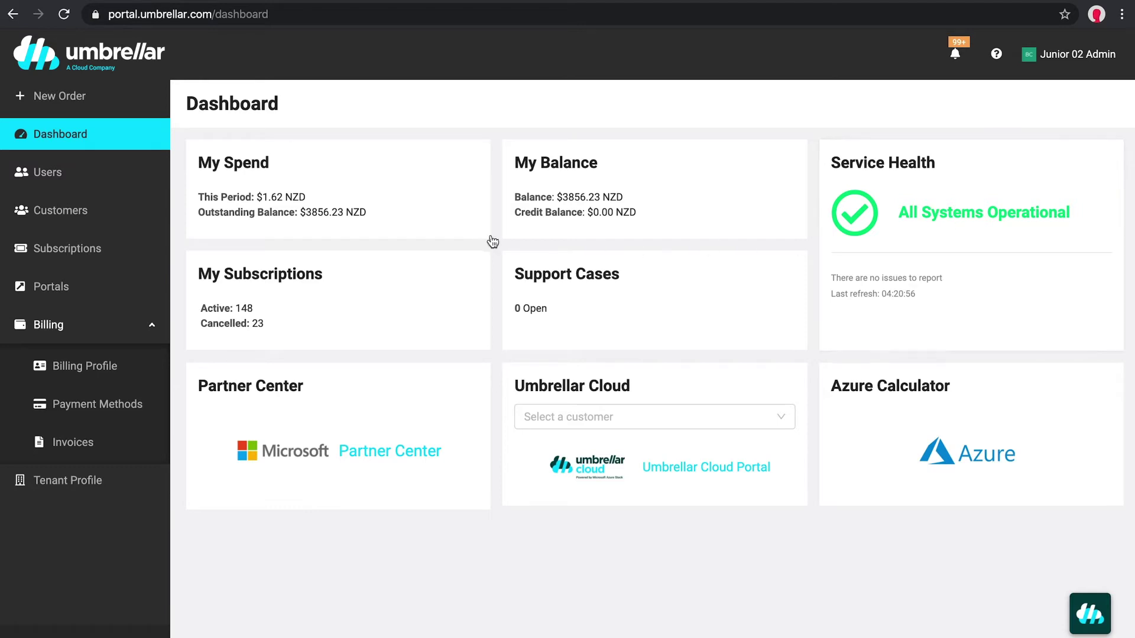
# Start a new order from the partner dashboard via New Order
pyautogui.click(119, 97)
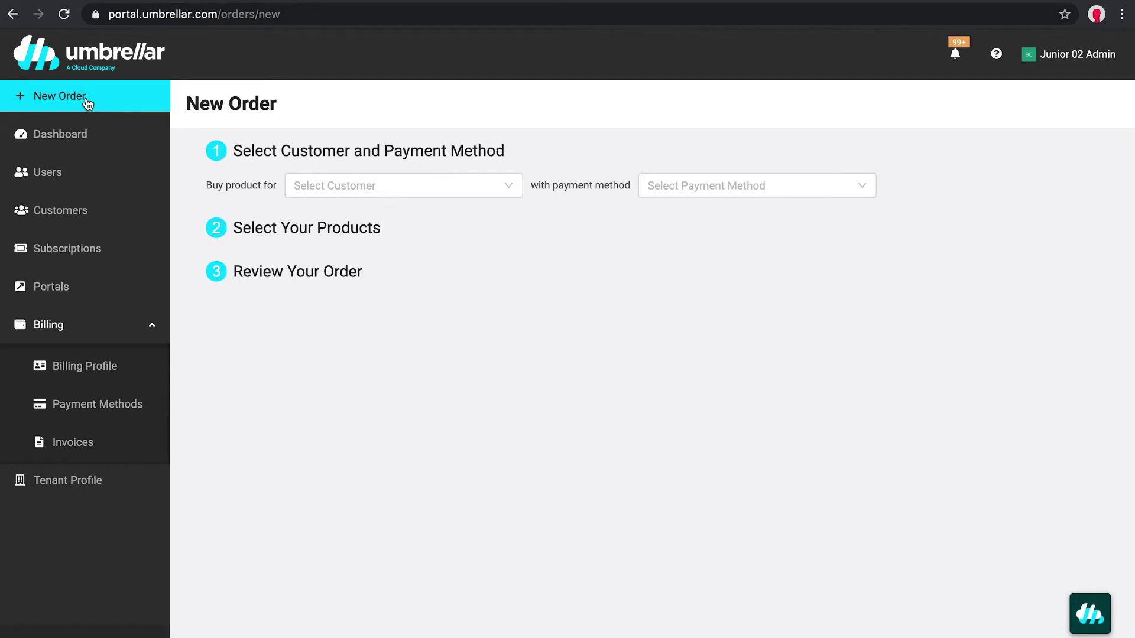
# Choose the On Account - Umbrellar Test payment method and customer Go Woho
pyautogui.click(674, 191)
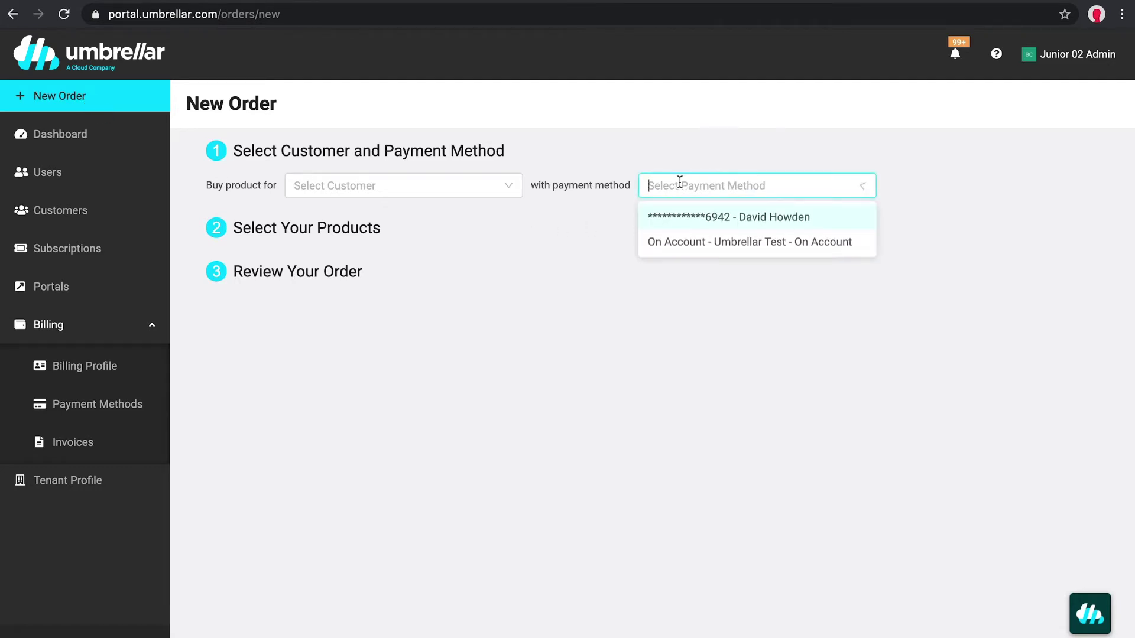
pyautogui.click(686, 244)
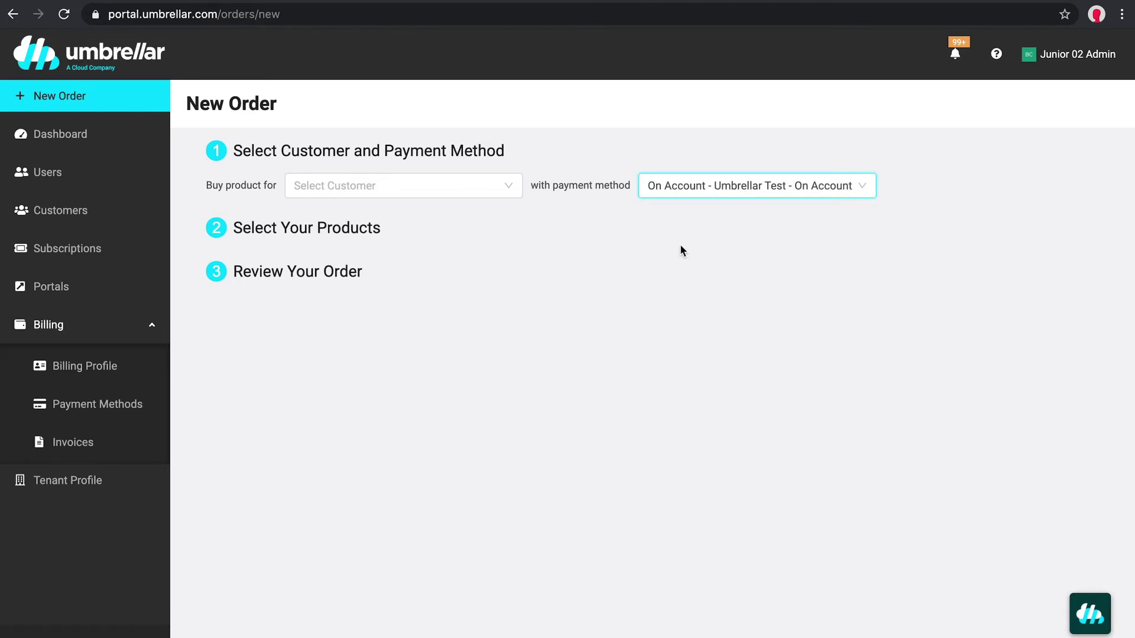
pyautogui.click(405, 194)
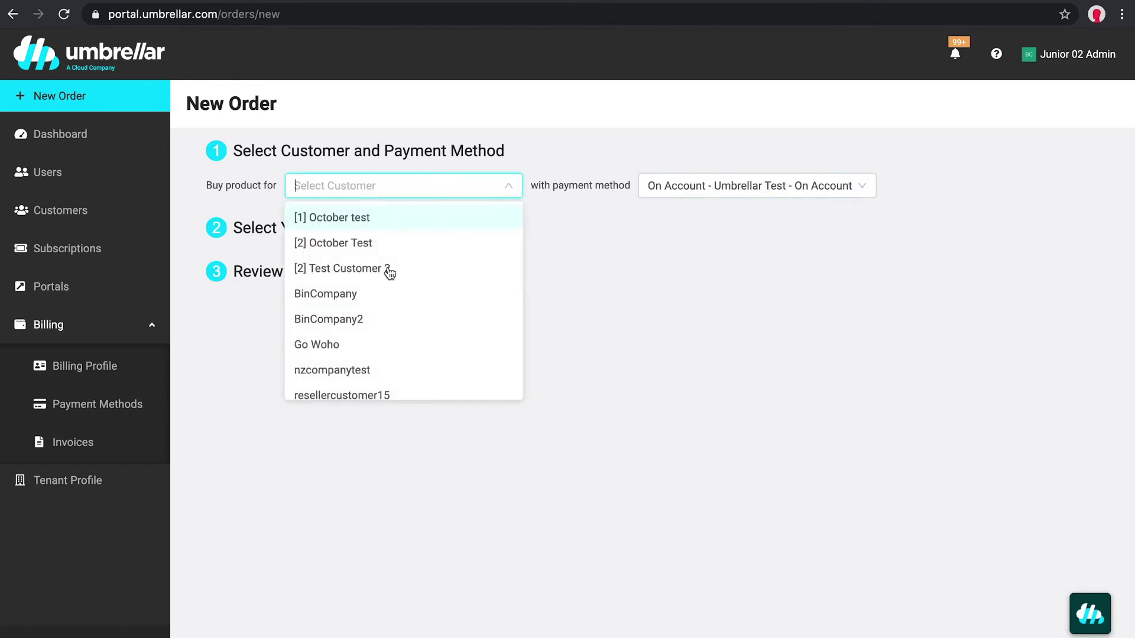
pyautogui.click(378, 346)
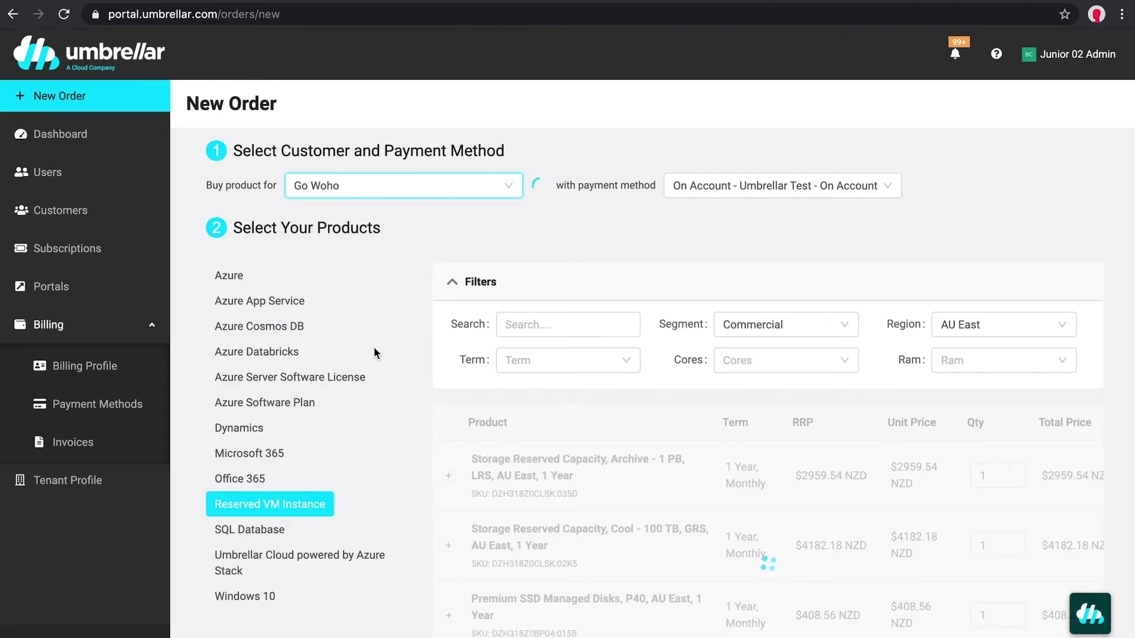
# Add Umbrellar Cloud Pay-As-You-Go from the Azure Stack products to the cart
pyautogui.click(248, 560)
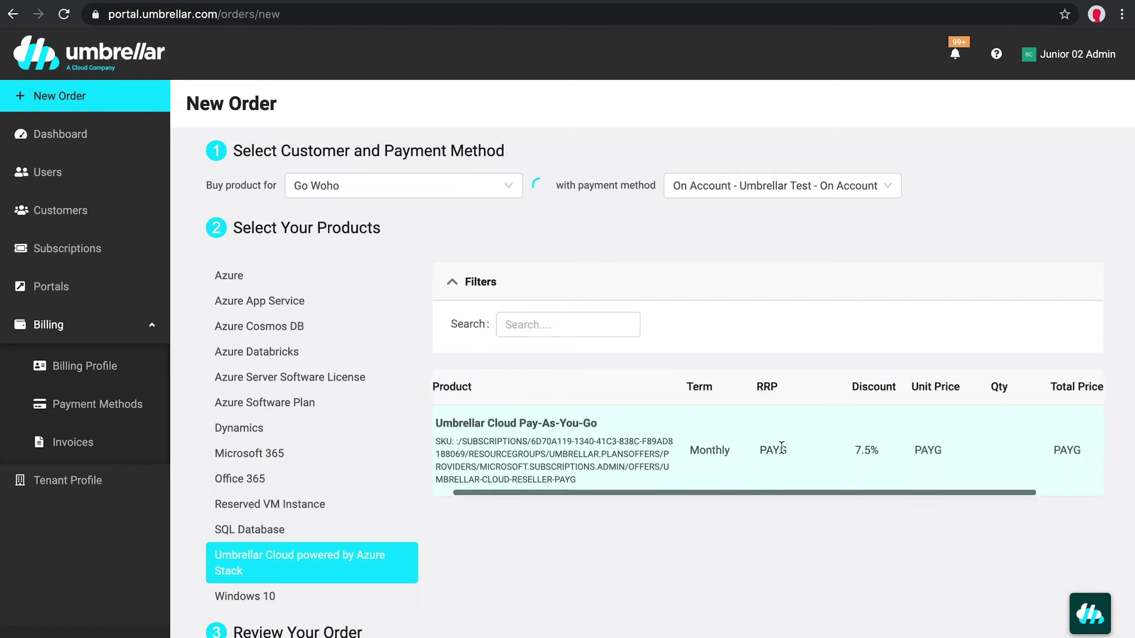
pyautogui.hscroll(3, 1041, 436)
pyautogui.click(1087, 450)
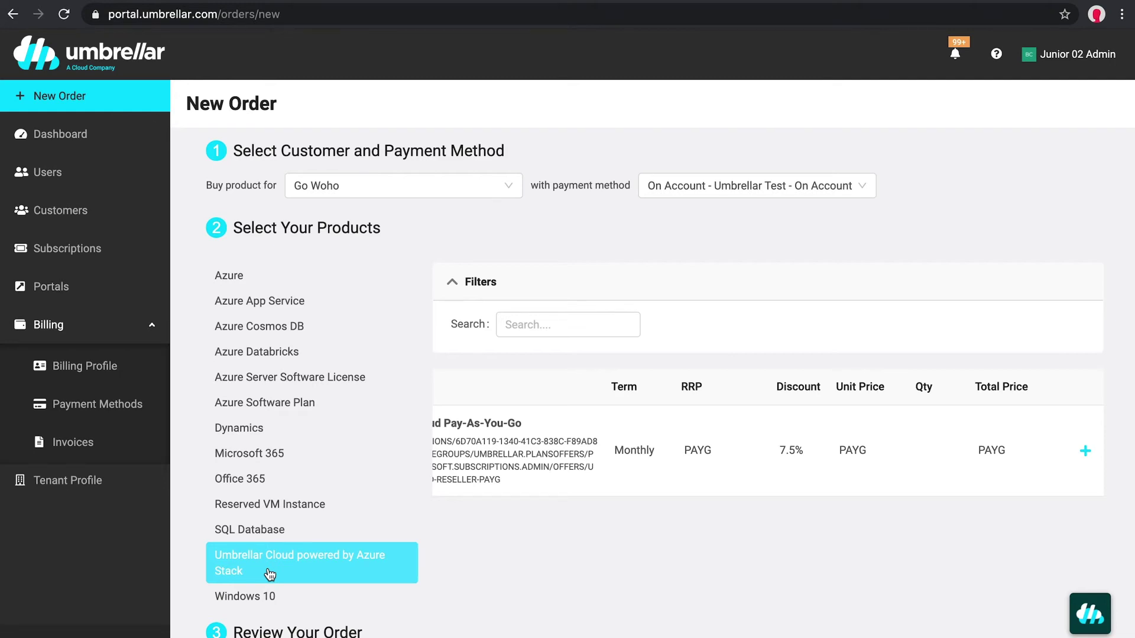
pyautogui.scroll(-8, 269, 574)
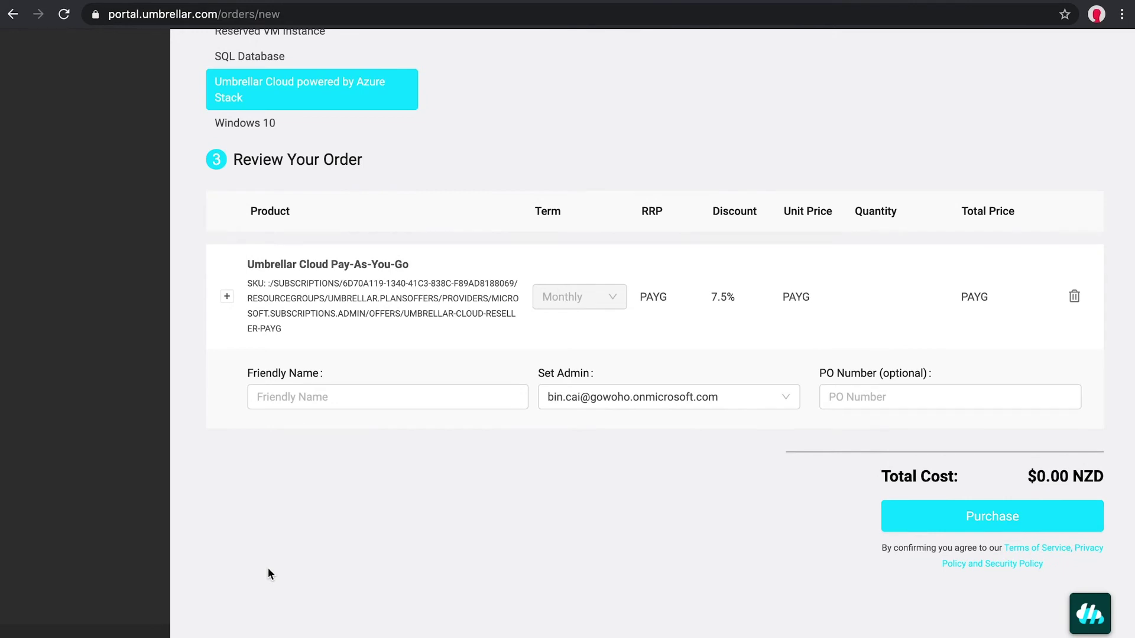
# Purchase the reviewed Pay-As-You-Go order and view all notifications
pyautogui.click(326, 397)
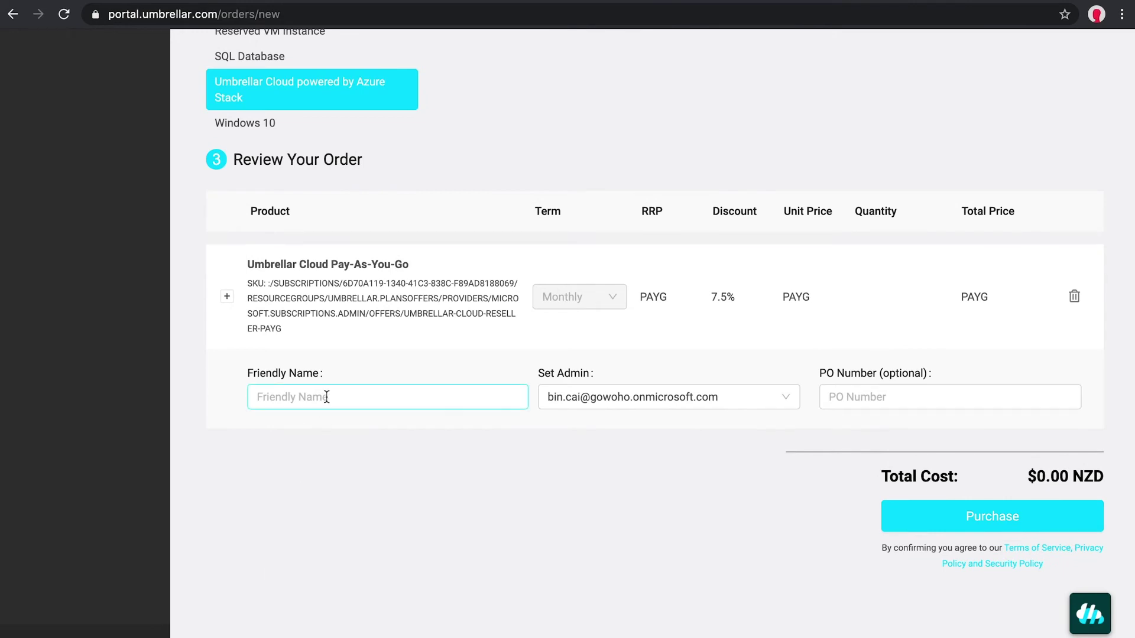
pyautogui.click(997, 521)
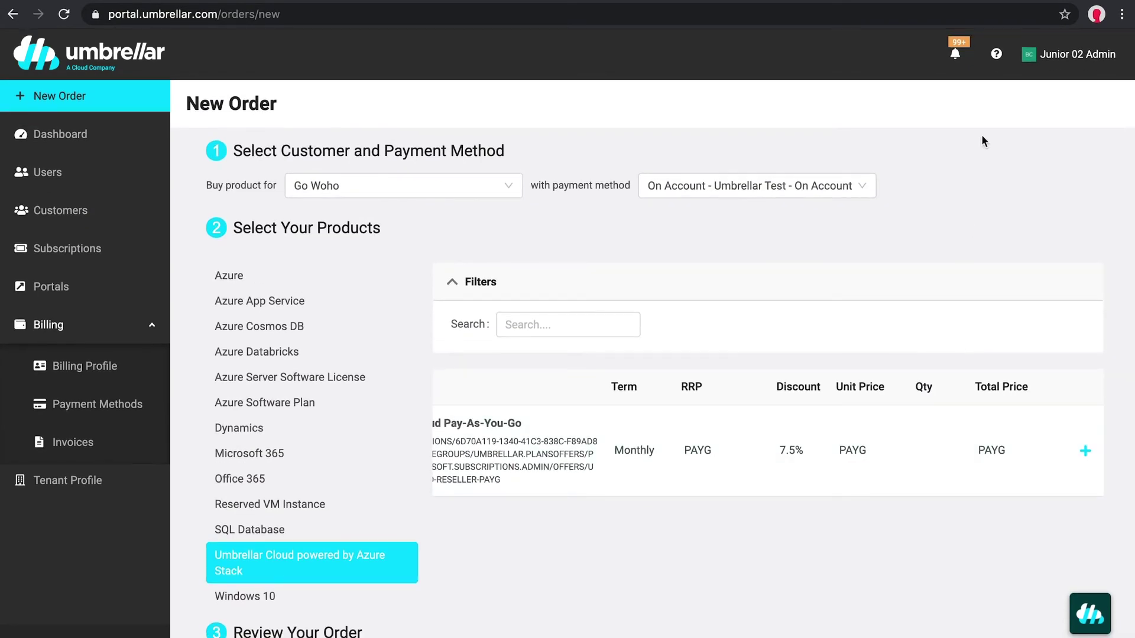
pyautogui.click(956, 62)
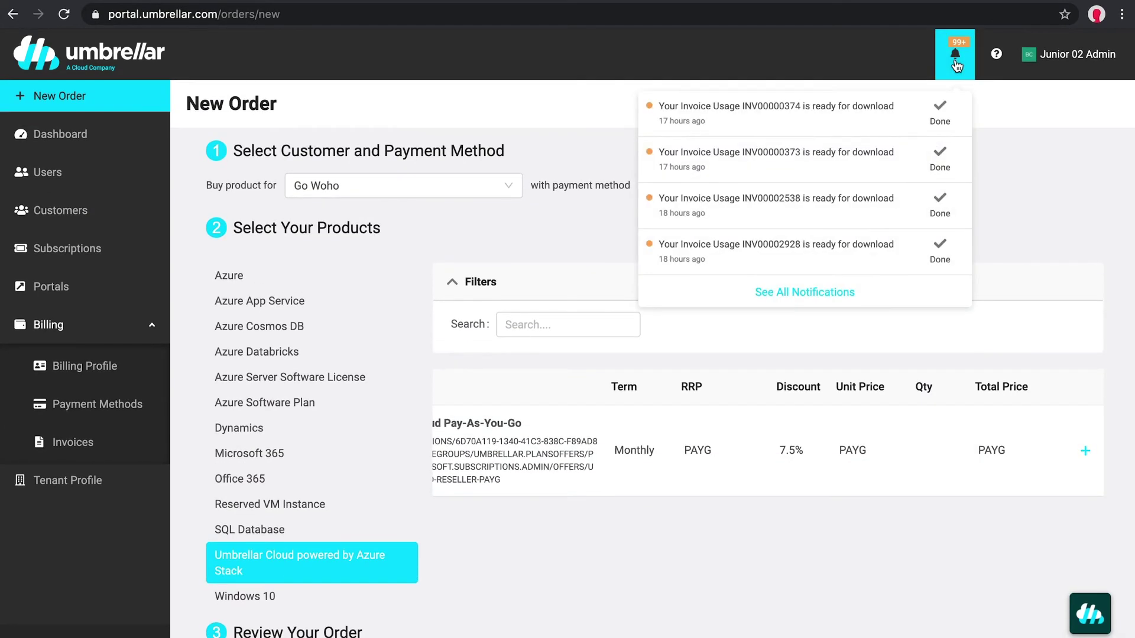
pyautogui.click(827, 294)
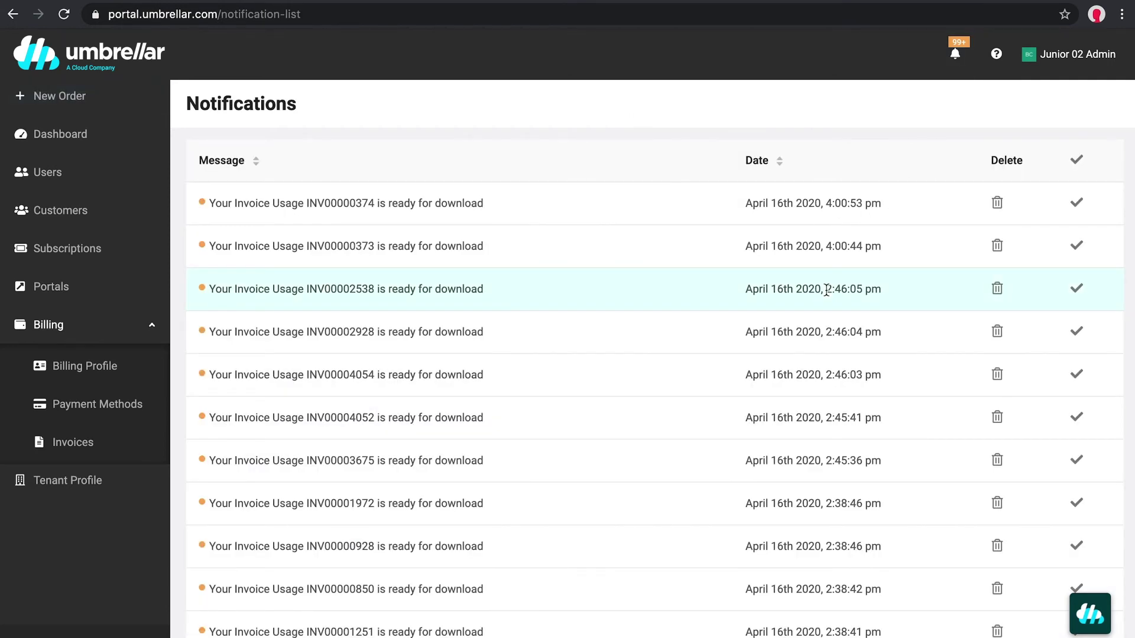
# Filter subscriptions to Umbrellar Cloud powered by Azure Stack, then go to Billing Invoices
pyautogui.click(124, 253)
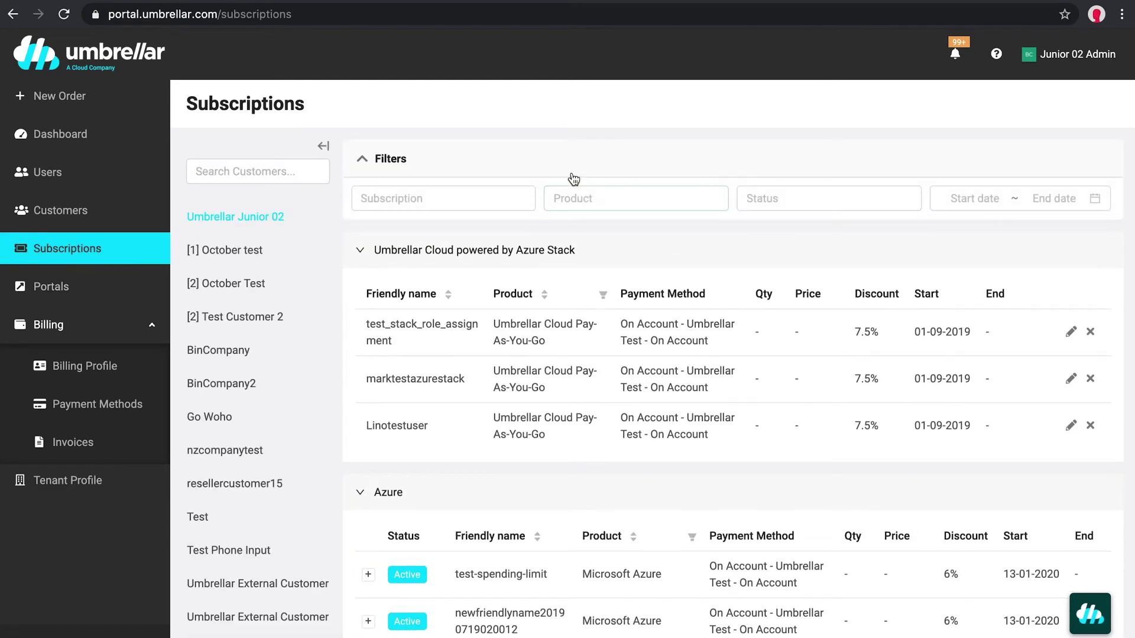
pyautogui.click(585, 199)
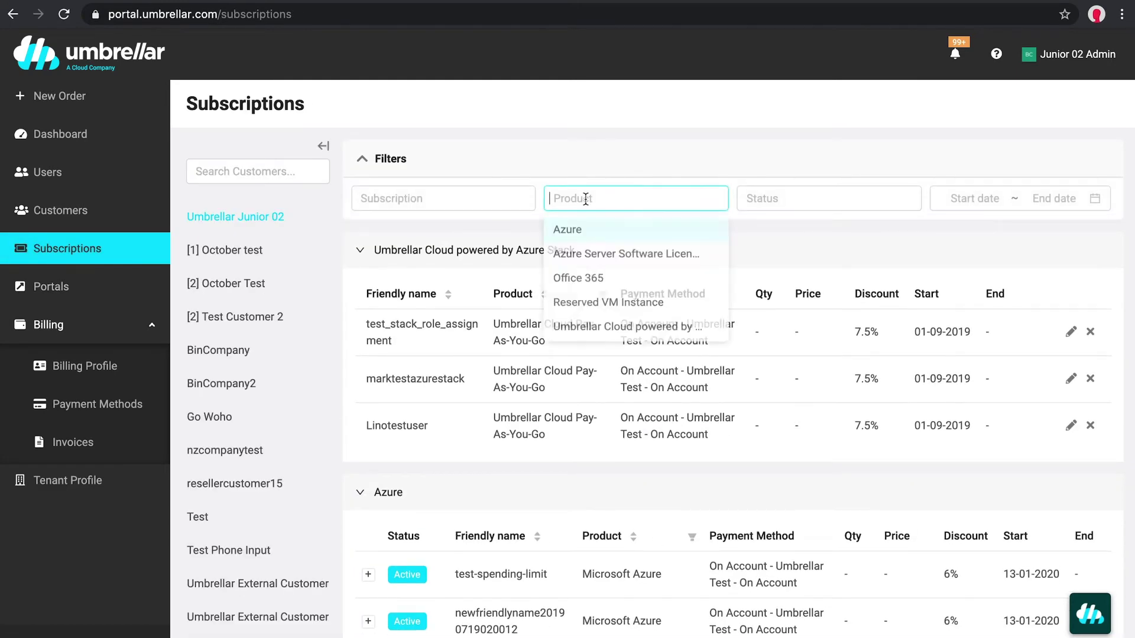
pyautogui.click(605, 340)
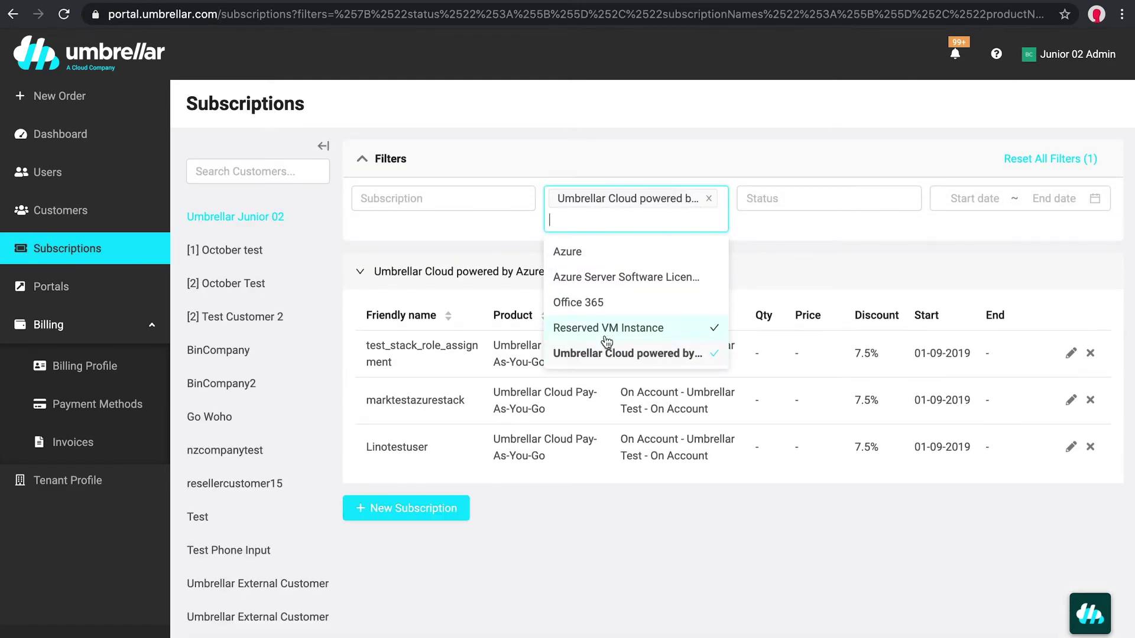
pyautogui.click(781, 245)
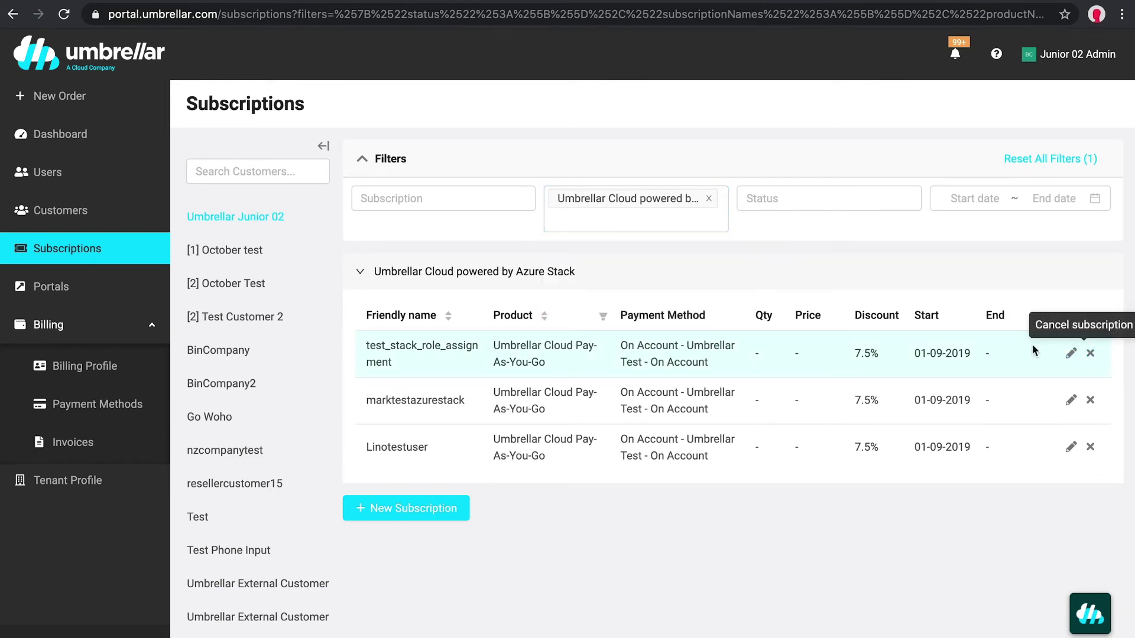
pyautogui.click(90, 443)
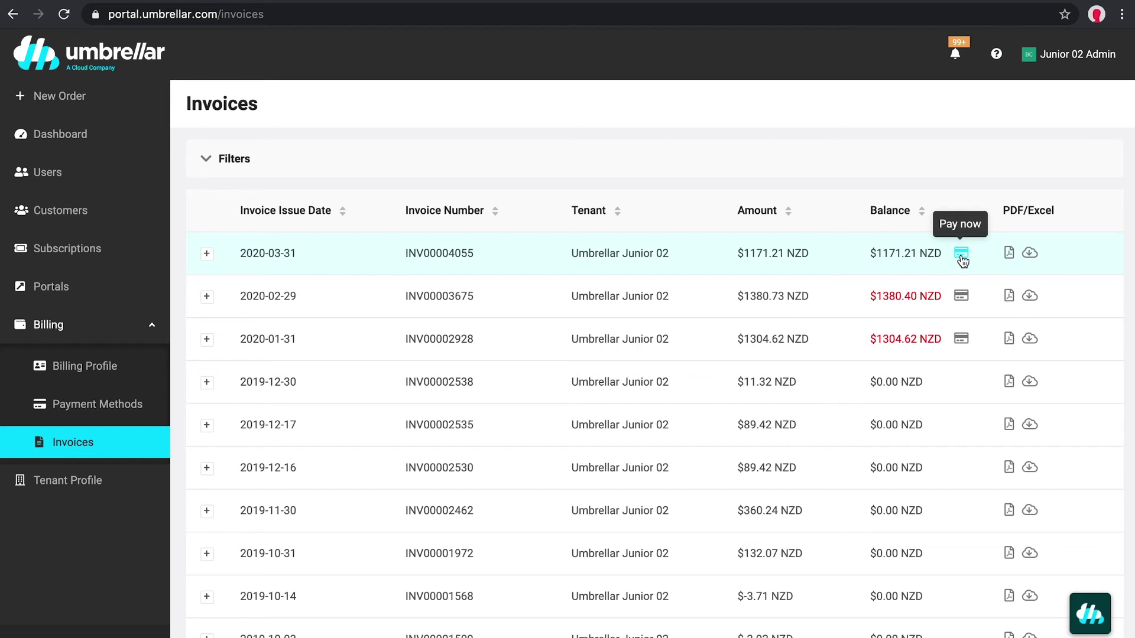
# Pay the 2020-02-29 invoice with the saved card and expand INV00003675's payments and items
pyautogui.moveTo(910, 297)
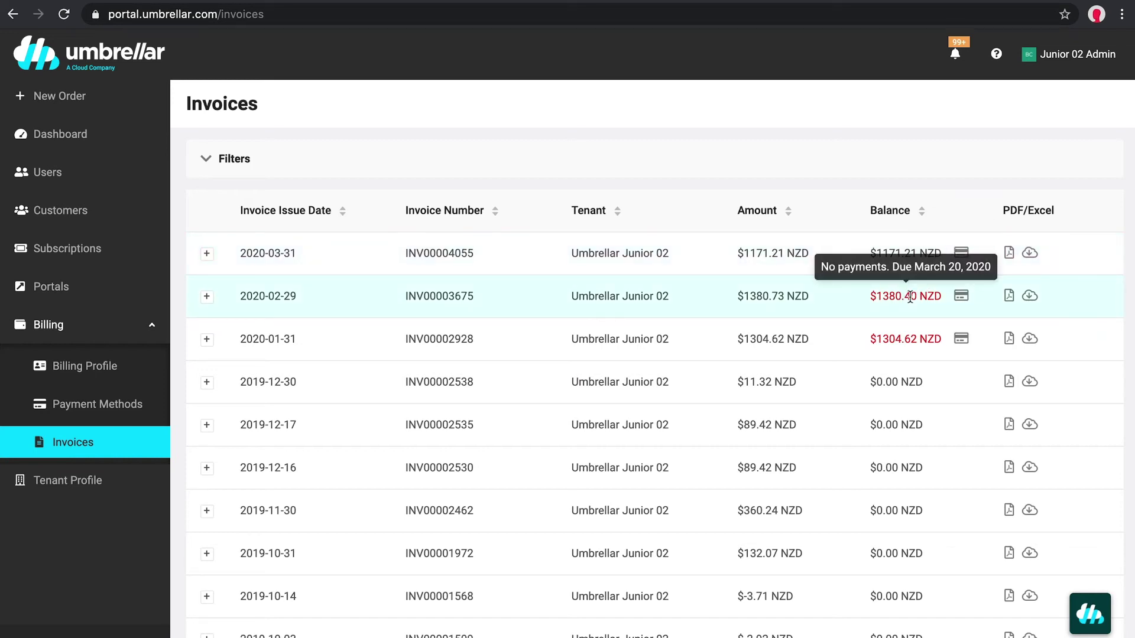
pyautogui.click(961, 295)
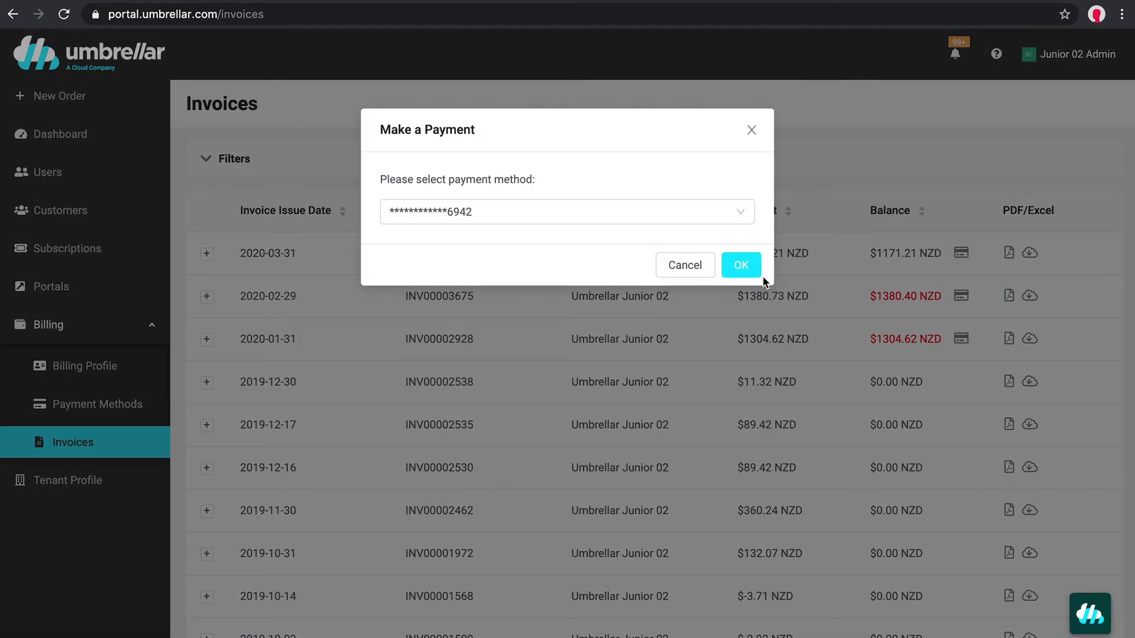
pyautogui.click(736, 264)
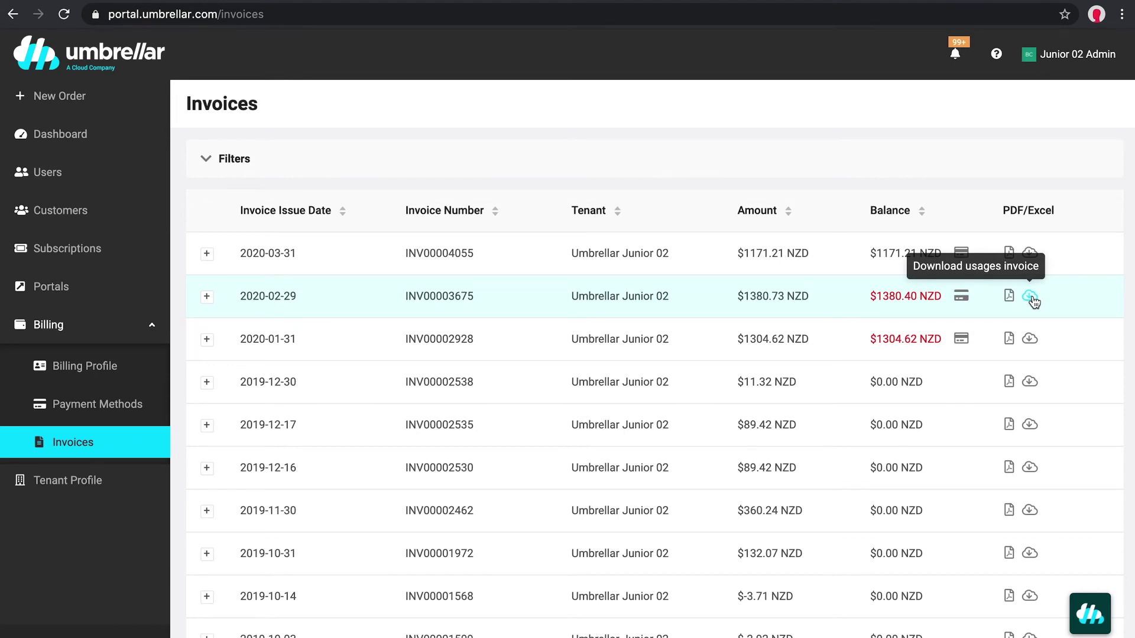
pyautogui.click(206, 296)
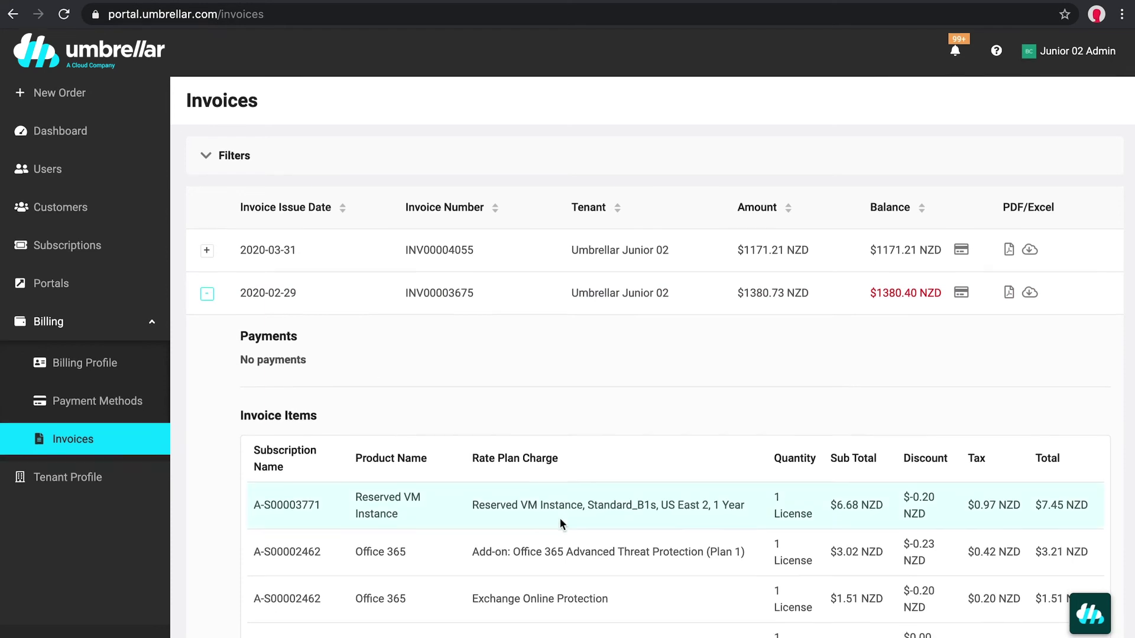
pyautogui.scroll(-5, 559, 517)
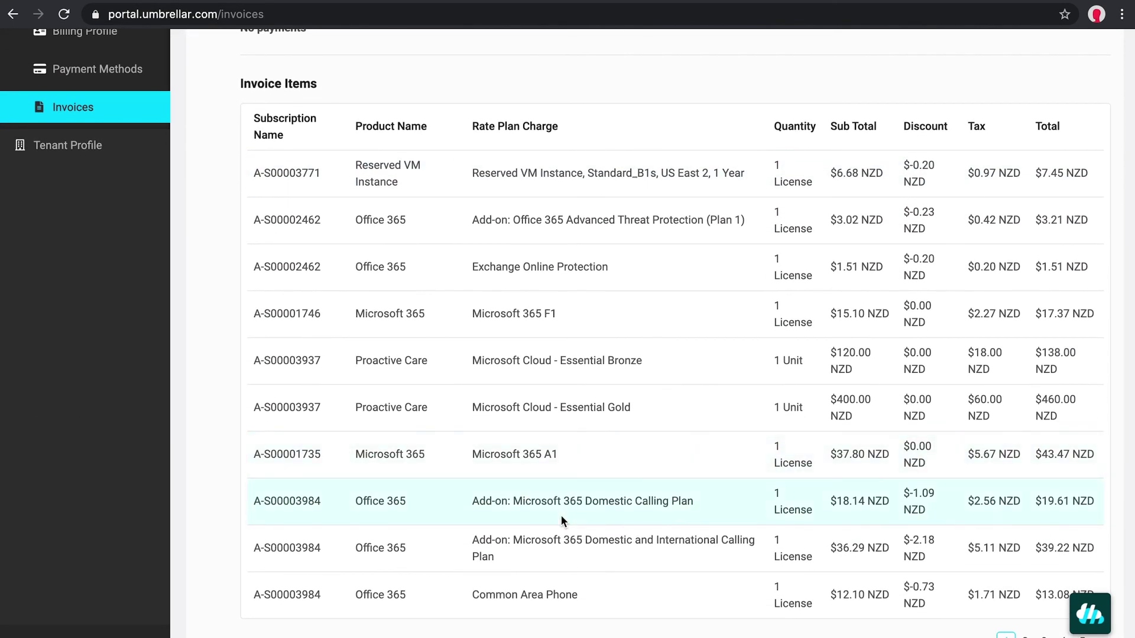
# On Payment Methods, check the orders linked to the VISA card and Wire Transfer
pyautogui.click(148, 405)
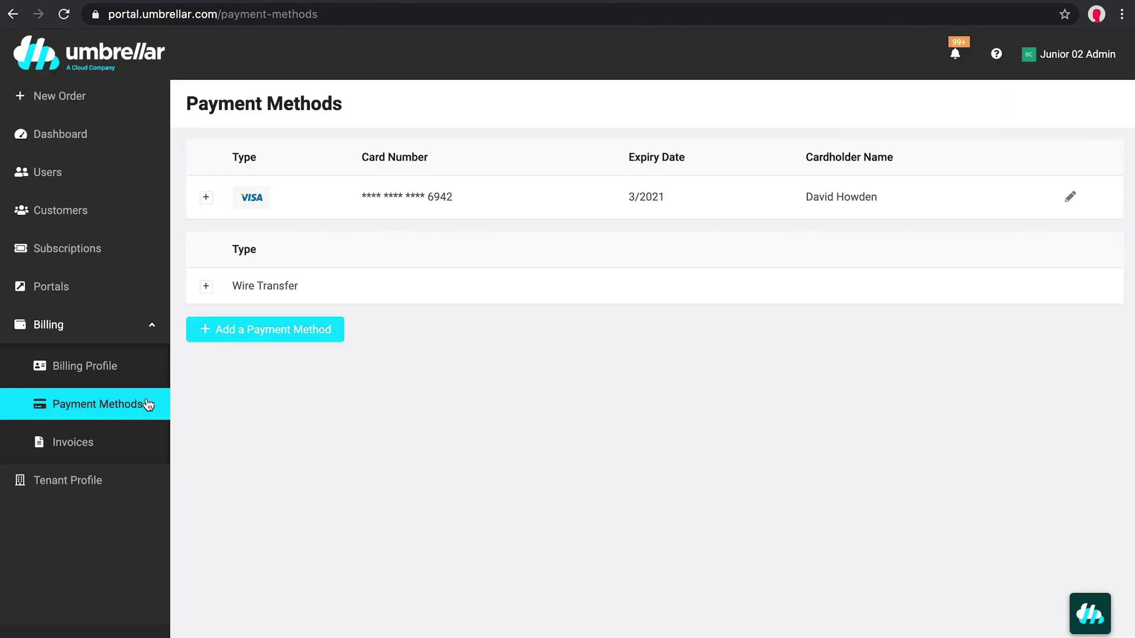
pyautogui.click(207, 200)
pyautogui.click(207, 199)
pyautogui.click(207, 288)
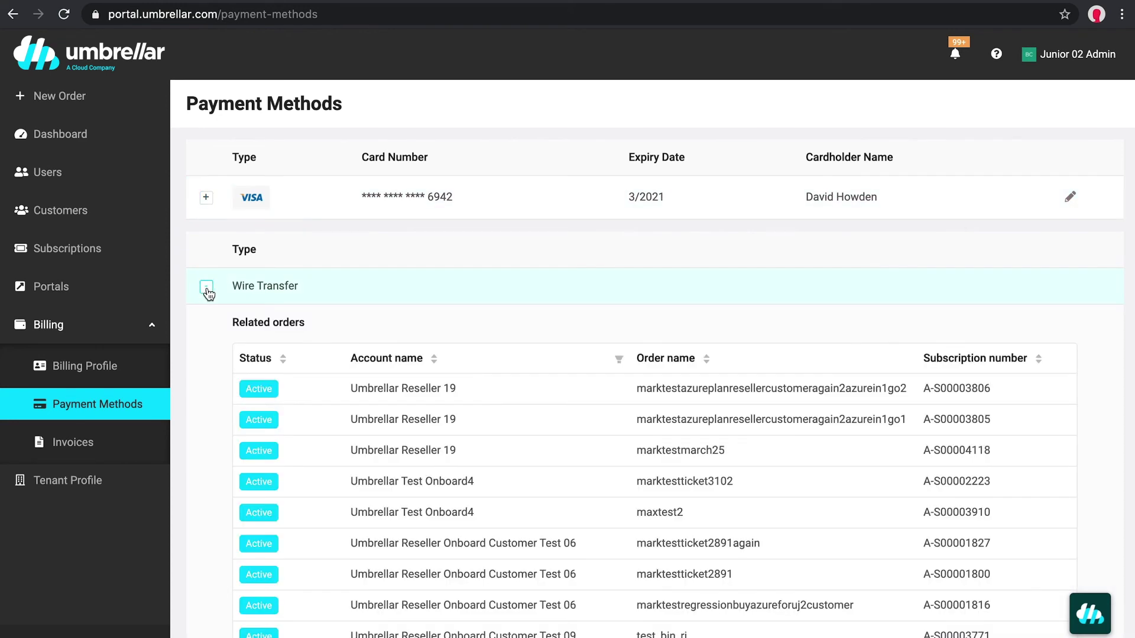
pyautogui.click(207, 288)
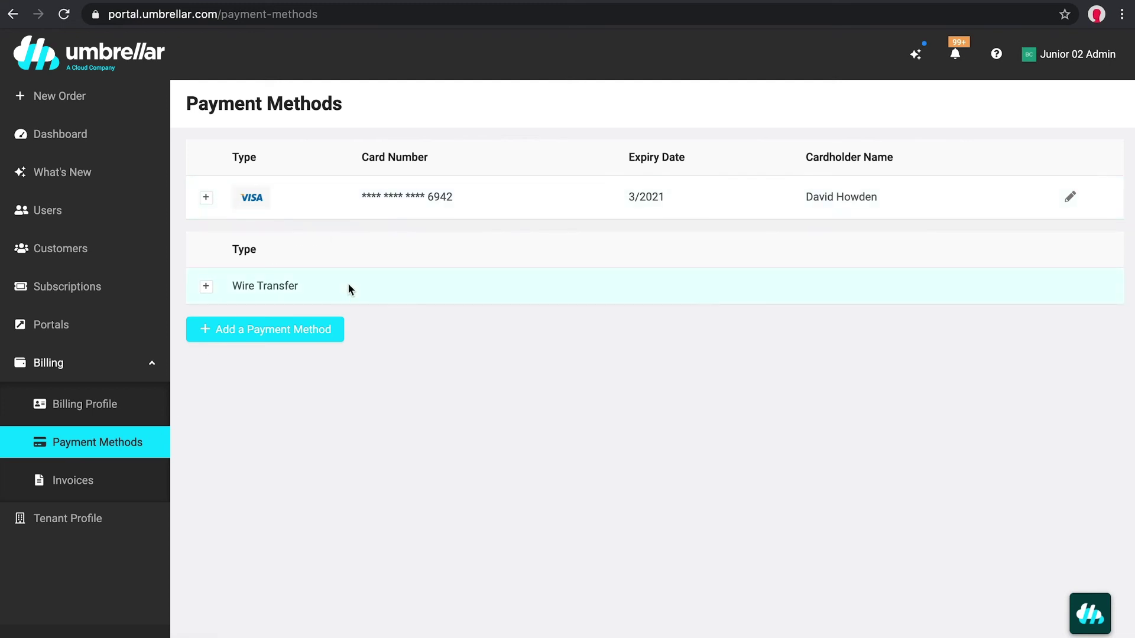
pyautogui.click(916, 56)
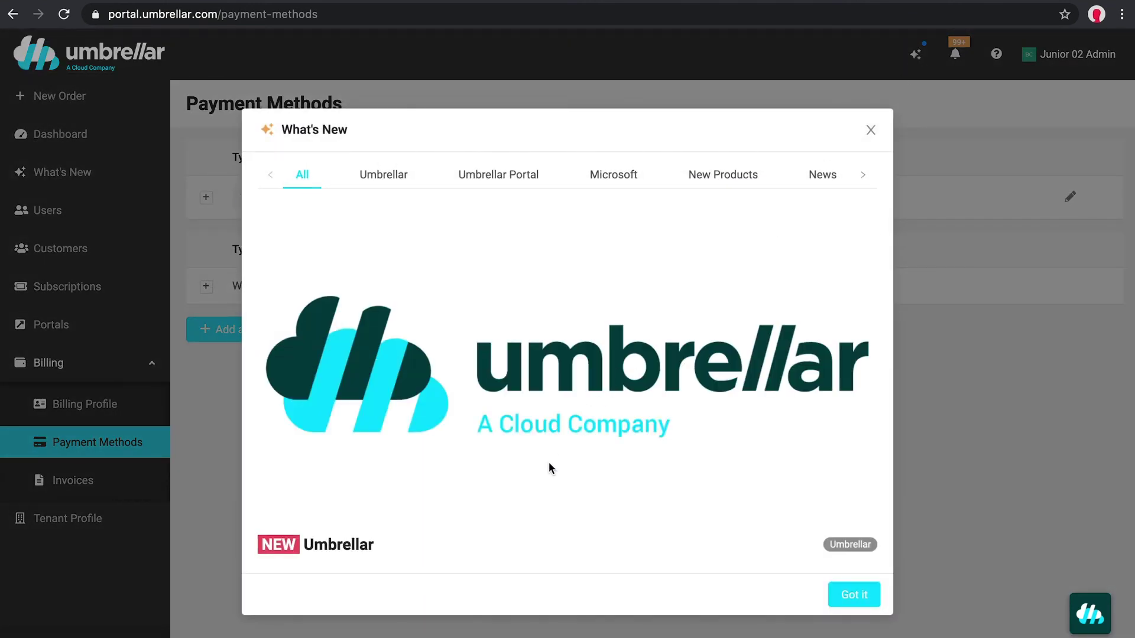
pyautogui.scroll(-2, 549, 462)
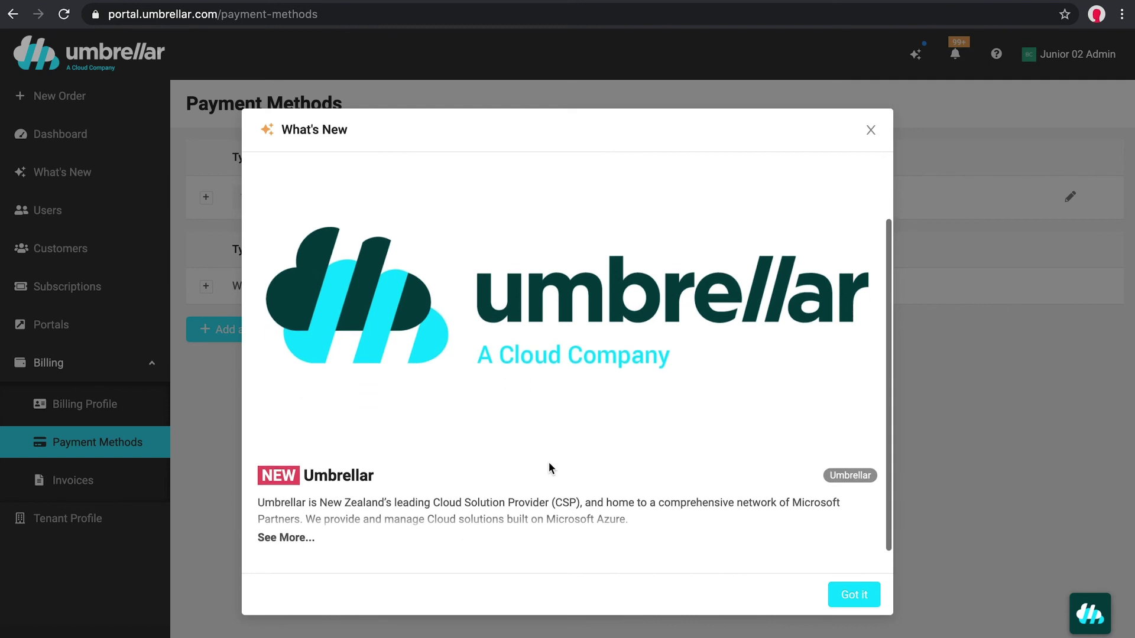
pyautogui.click(294, 535)
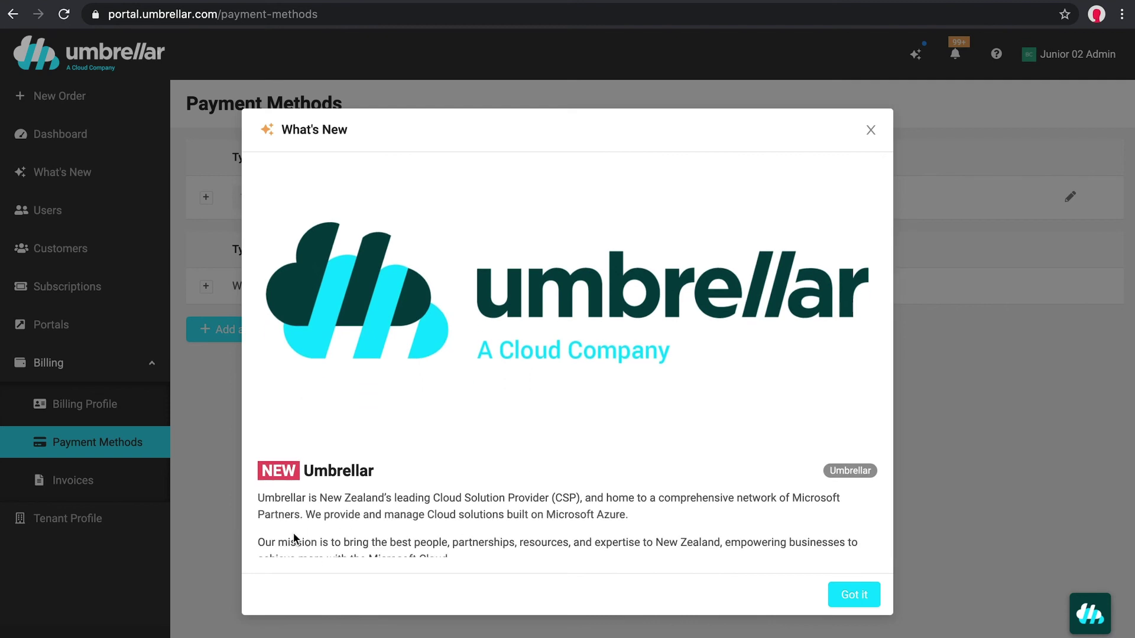
pyautogui.scroll(-3, 294, 533)
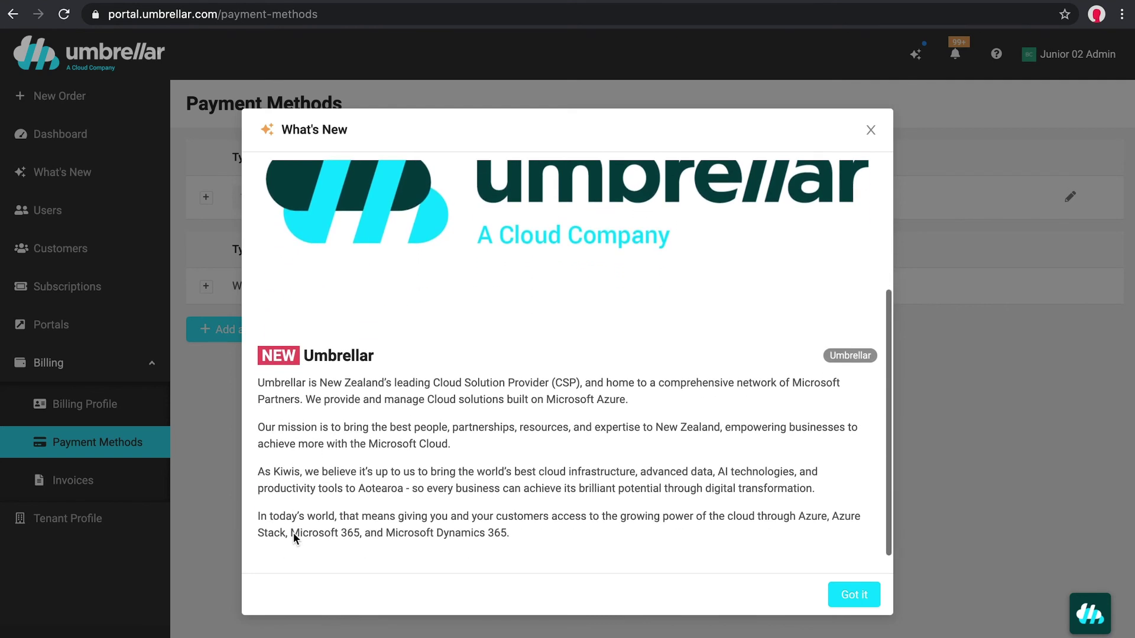
pyautogui.scroll(4, 292, 532)
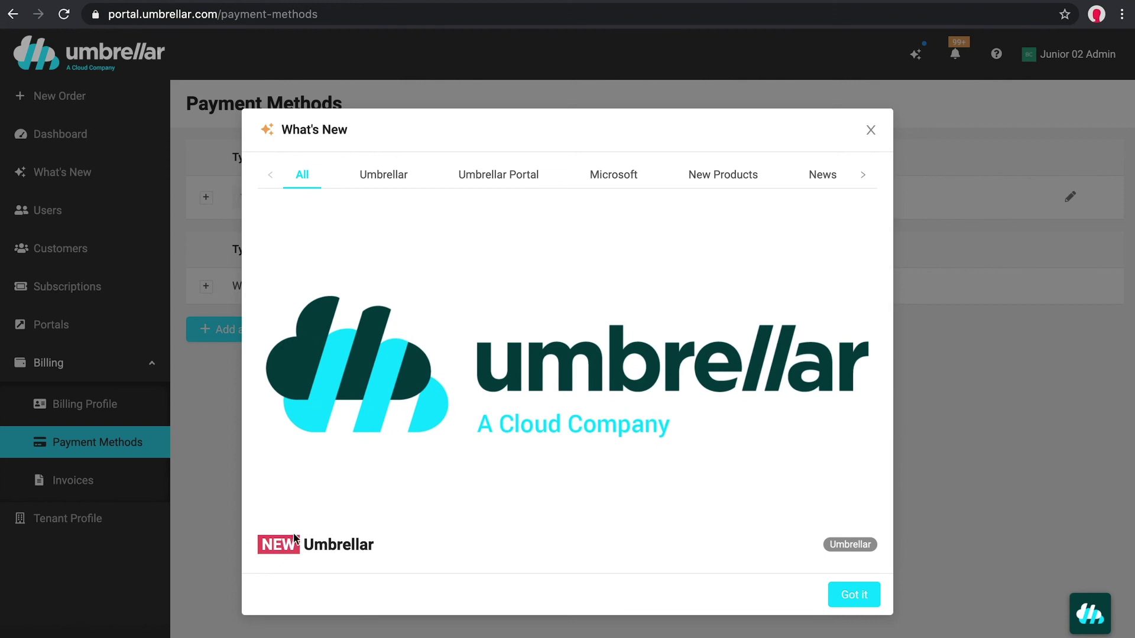
pyautogui.click(862, 598)
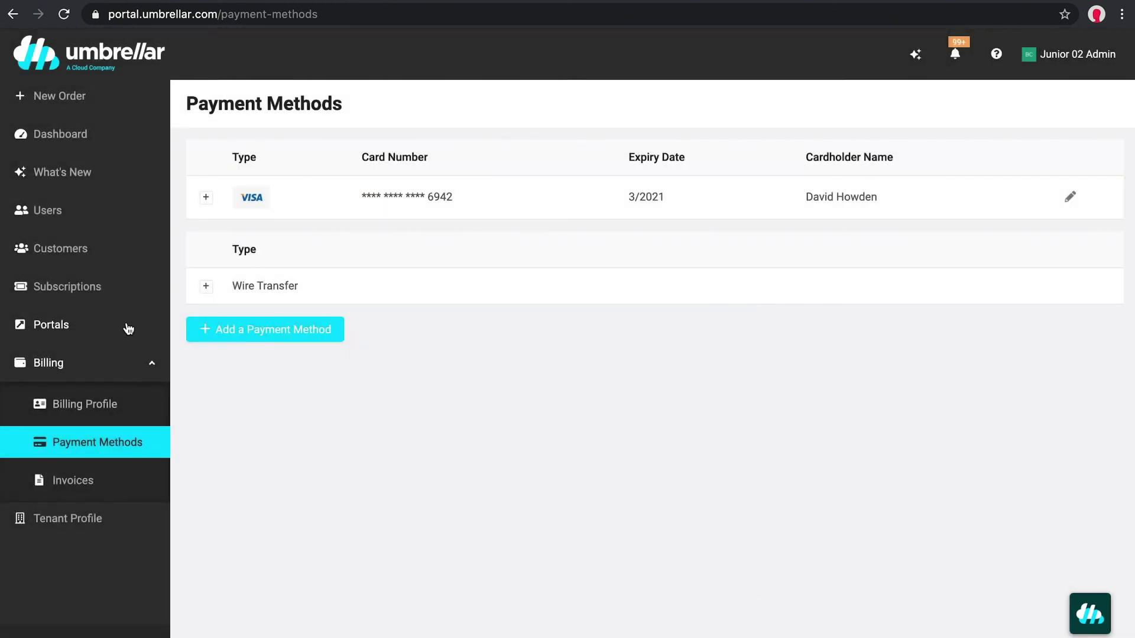
# Go to the Portals page from the left sidebar
pyautogui.click(128, 329)
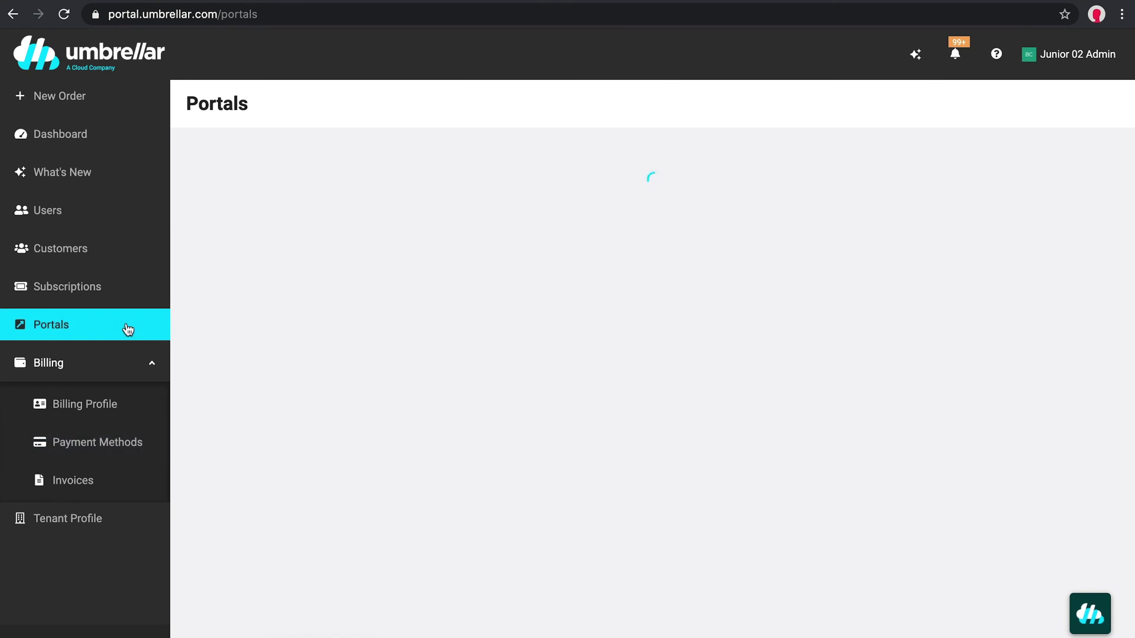